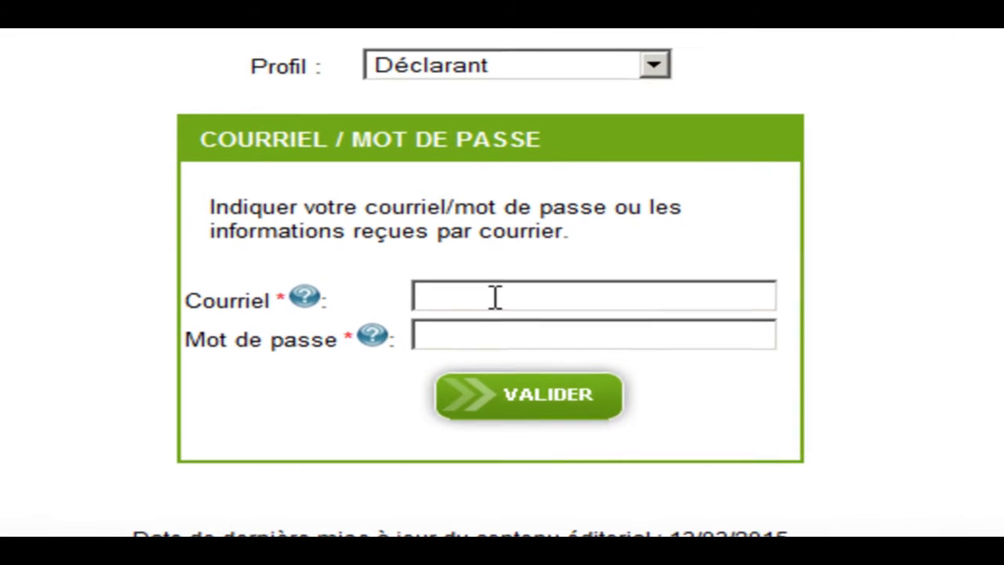
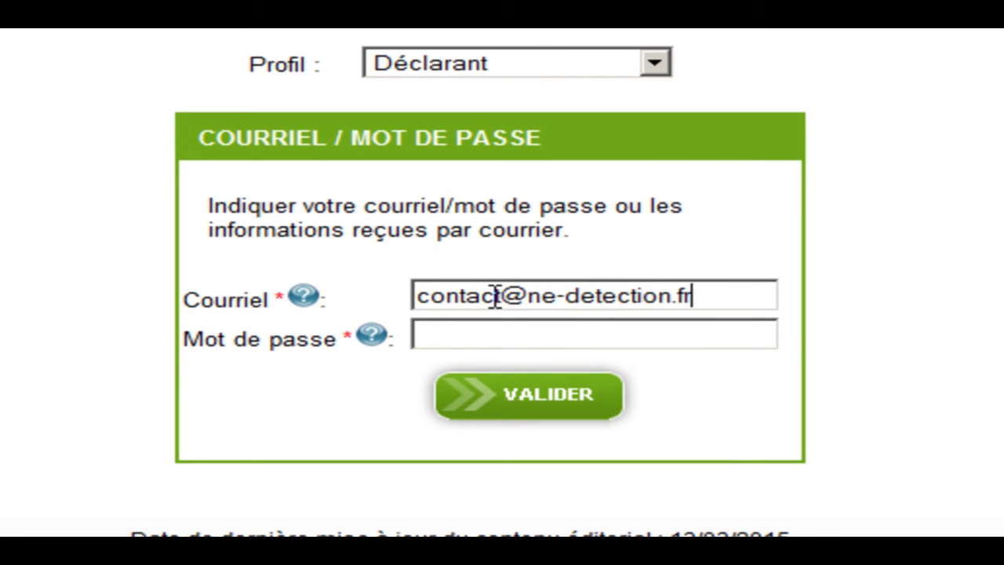
Log in with the declarant's account e-mail and password.
{"action": "key", "text": "Tab"}
{"action": "type", "text": "••••••••••"}
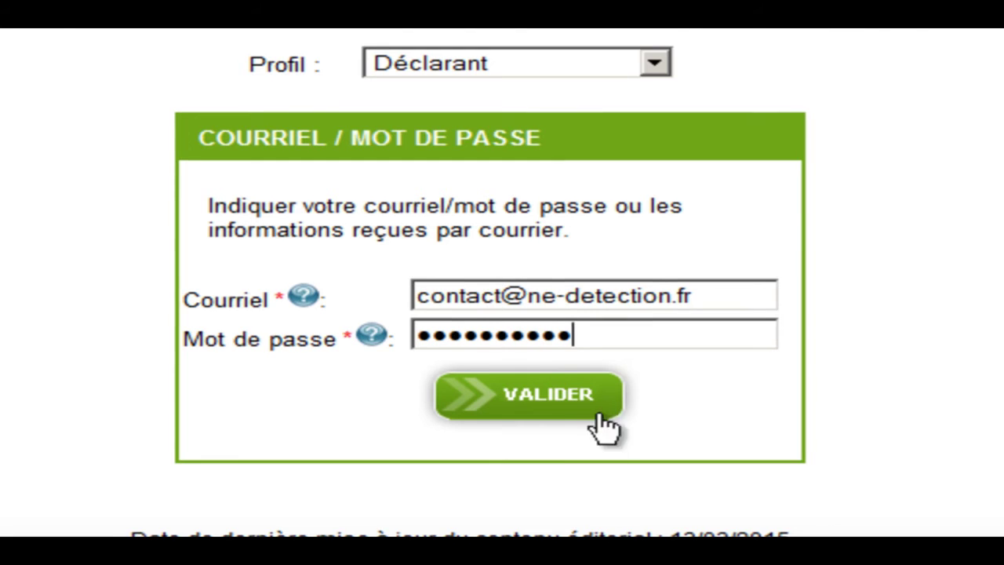
{"action": "left_click", "coordinate": [541, 398]}
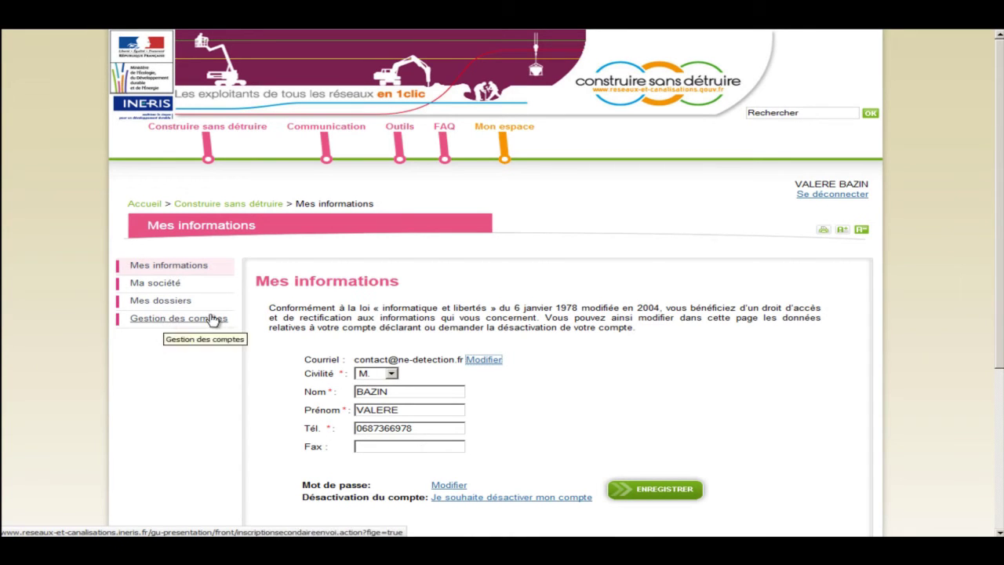
Start a new consultation from Mon espace and scroll to the site address search.
{"action": "mouse_move", "coordinate": [509, 157]}
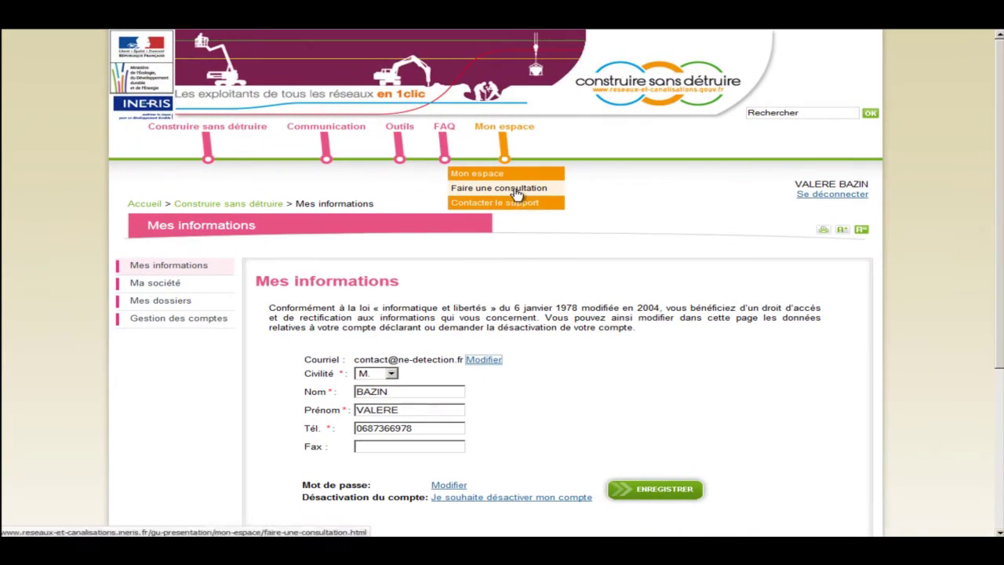
{"action": "left_click", "coordinate": [515, 192]}
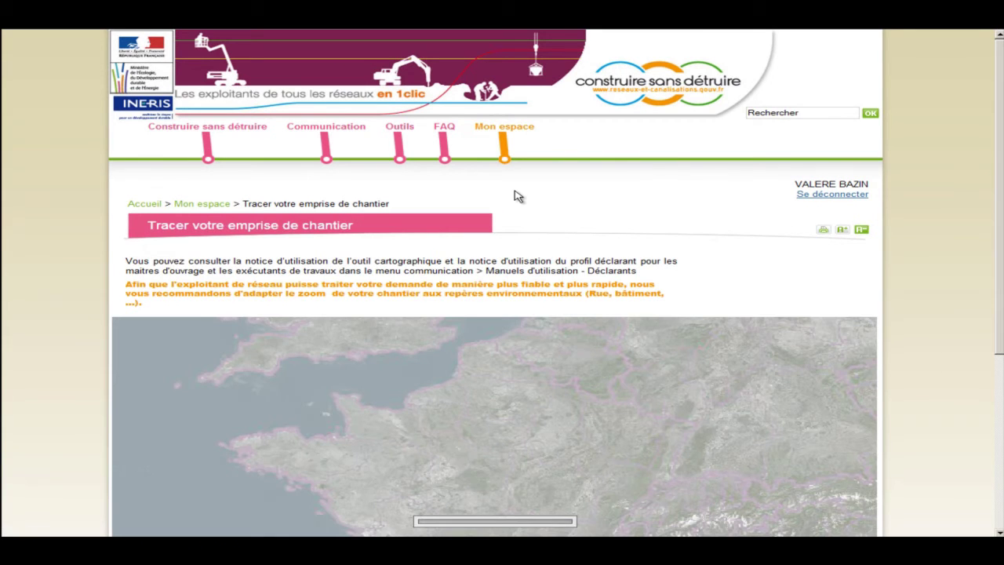
{"action": "scroll", "coordinate": [538, 206], "scroll_direction": "down", "scroll_amount": 2}
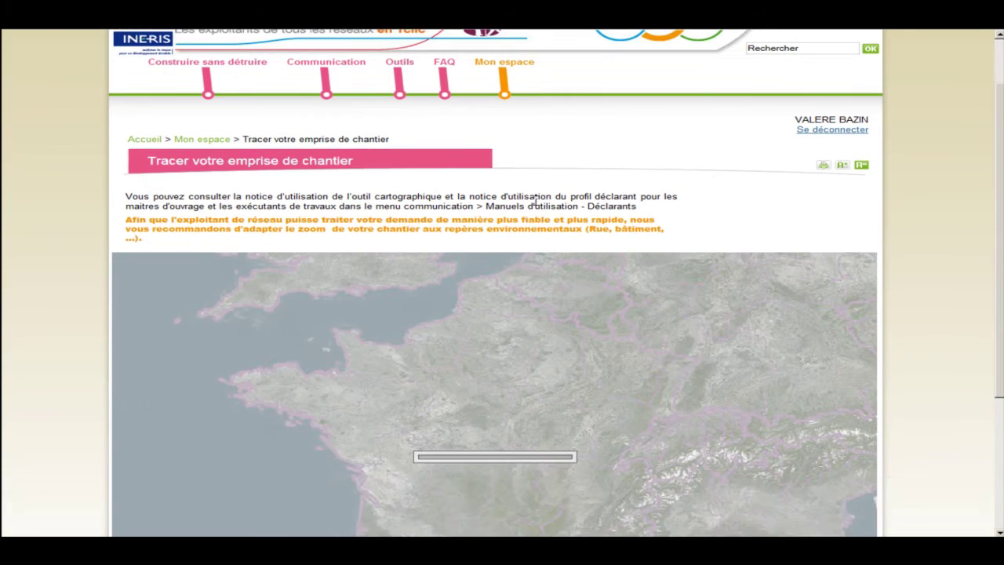
{"action": "scroll", "coordinate": [537, 202], "scroll_direction": "down", "scroll_amount": 2}
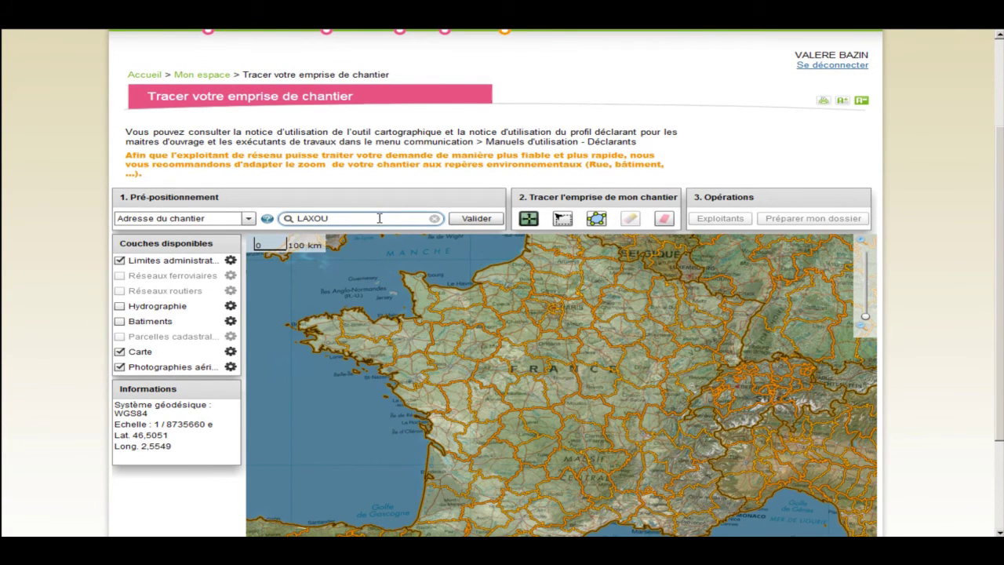
Validate the LAXOU address, then zoom and pan the map to street level over the worksite.
{"action": "left_click", "coordinate": [480, 218]}
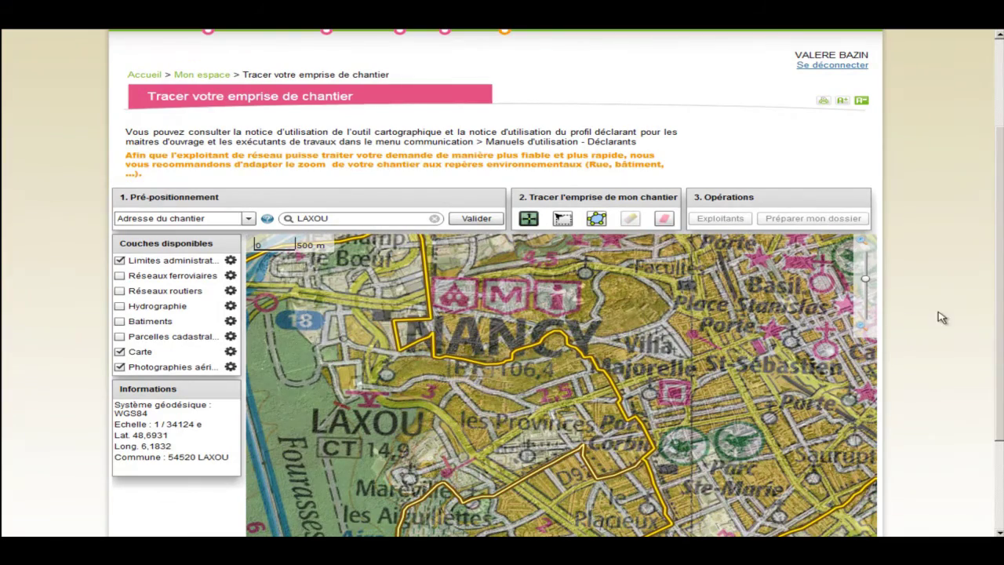
{"action": "scroll", "coordinate": [1001, 302], "scroll_direction": "down", "scroll_amount": 2}
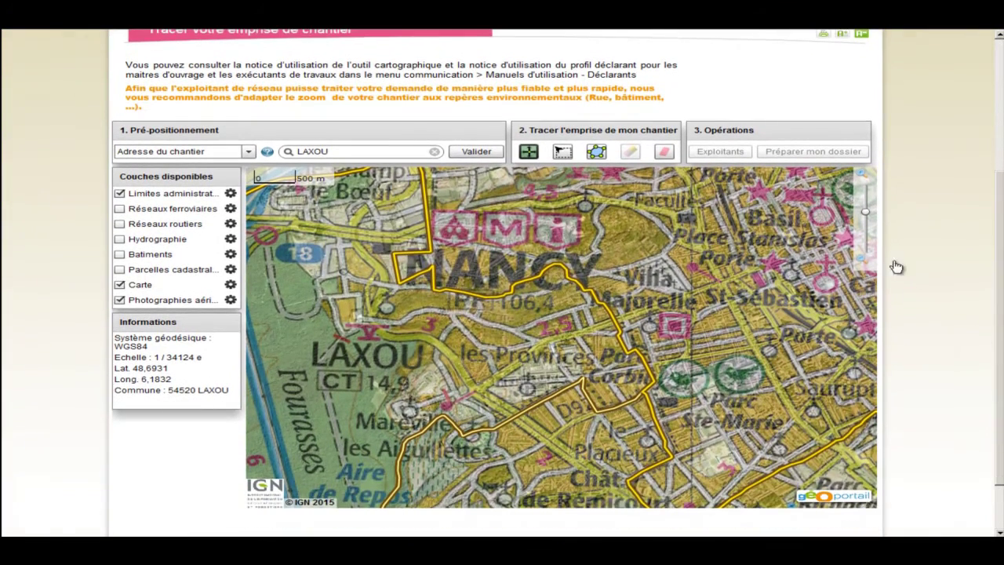
{"action": "left_click_drag", "start_coordinate": [867, 219], "coordinate": [865, 202]}
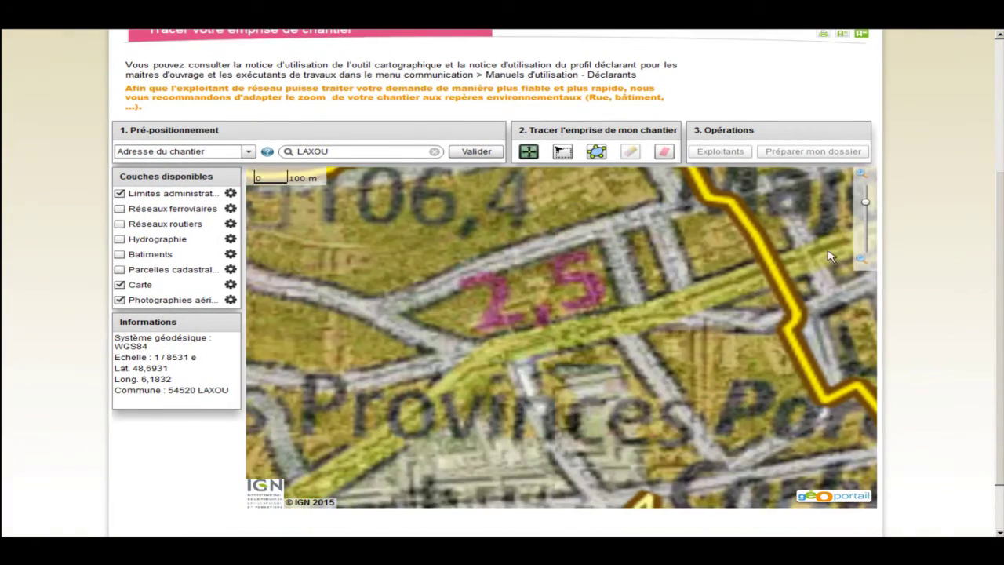
{"action": "left_click_drag", "start_coordinate": [648, 433], "coordinate": [633, 358]}
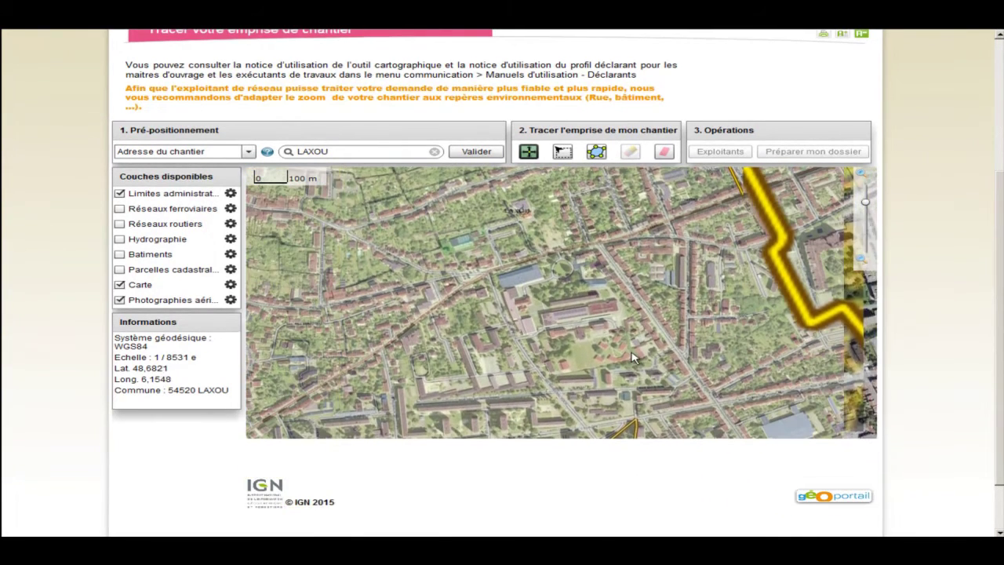
{"action": "left_click", "coordinate": [865, 200]}
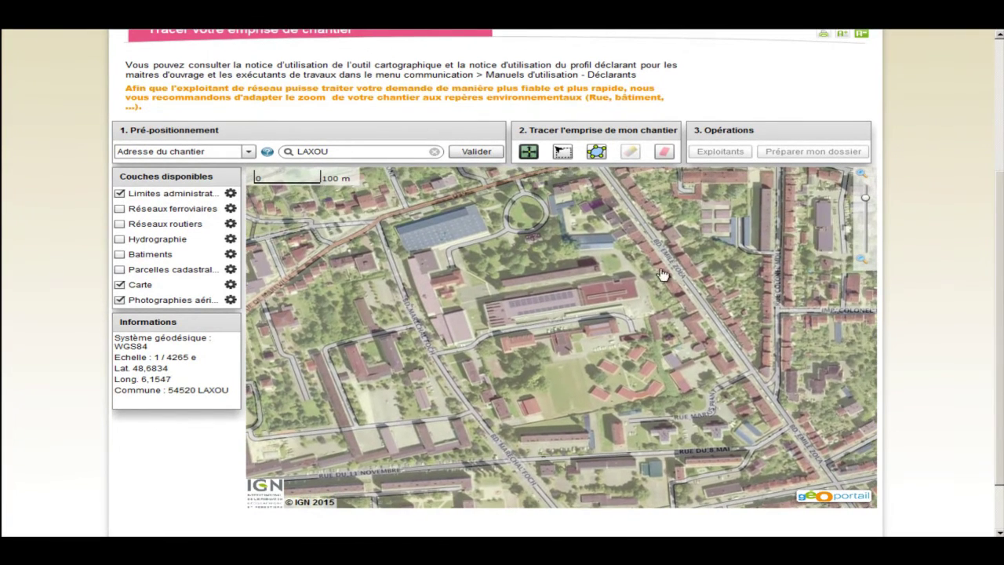
{"action": "left_click", "coordinate": [866, 193]}
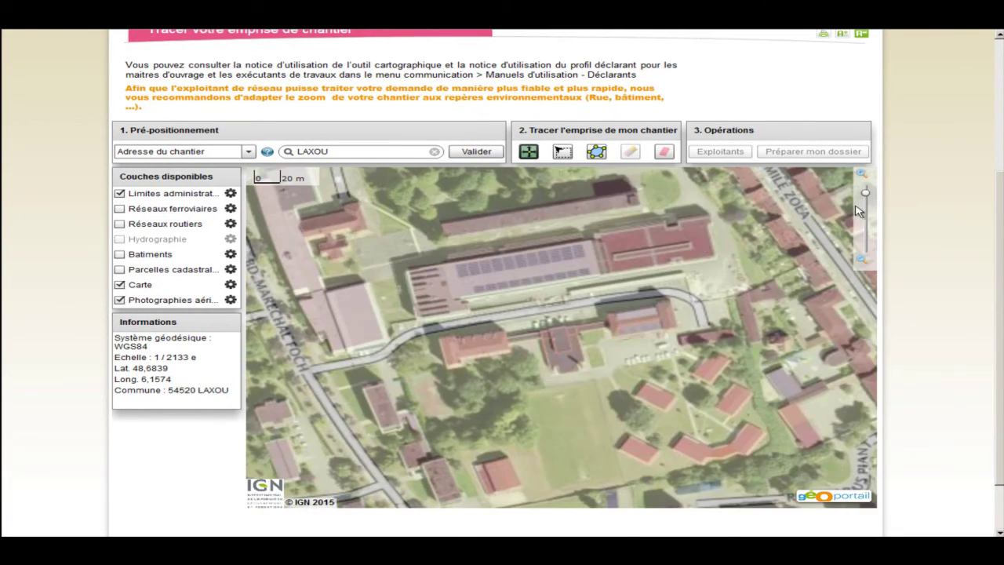
{"action": "left_click_drag", "start_coordinate": [690, 240], "coordinate": [710, 254]}
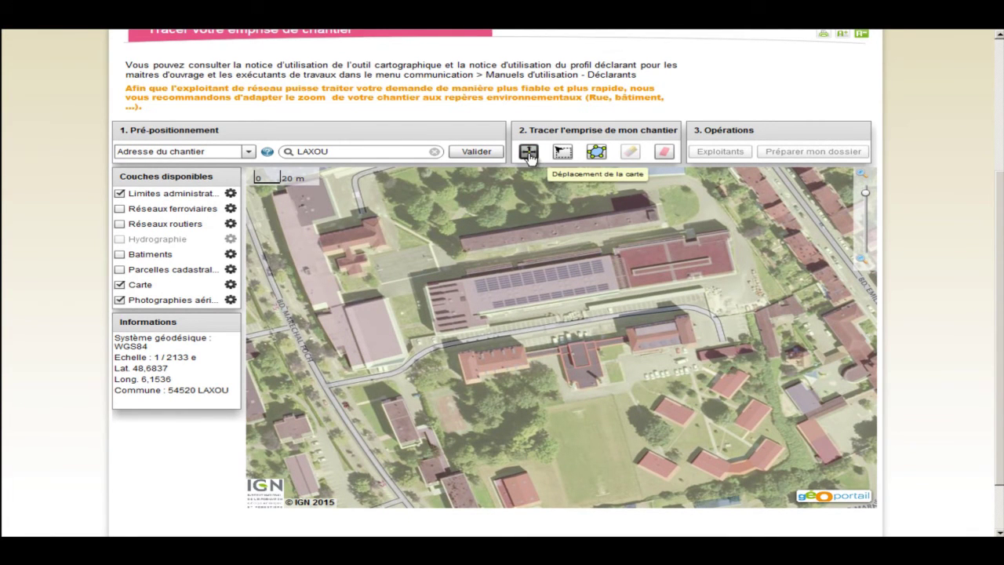
Trace a seven-corner work-site polygon (8 685 m²) south of the large building.
{"action": "left_click", "coordinate": [596, 151]}
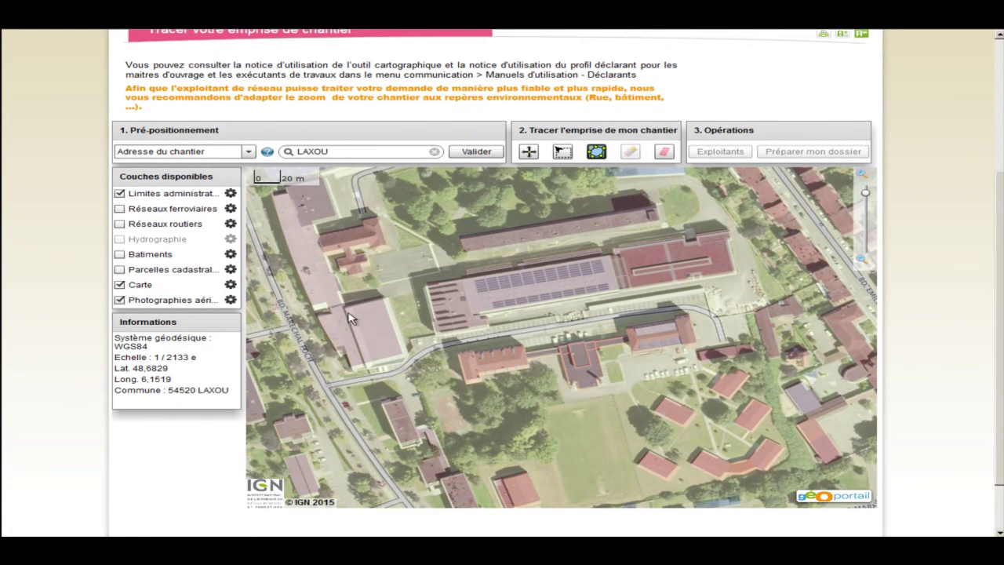
{"action": "left_click", "coordinate": [312, 368]}
{"action": "left_click", "coordinate": [443, 330]}
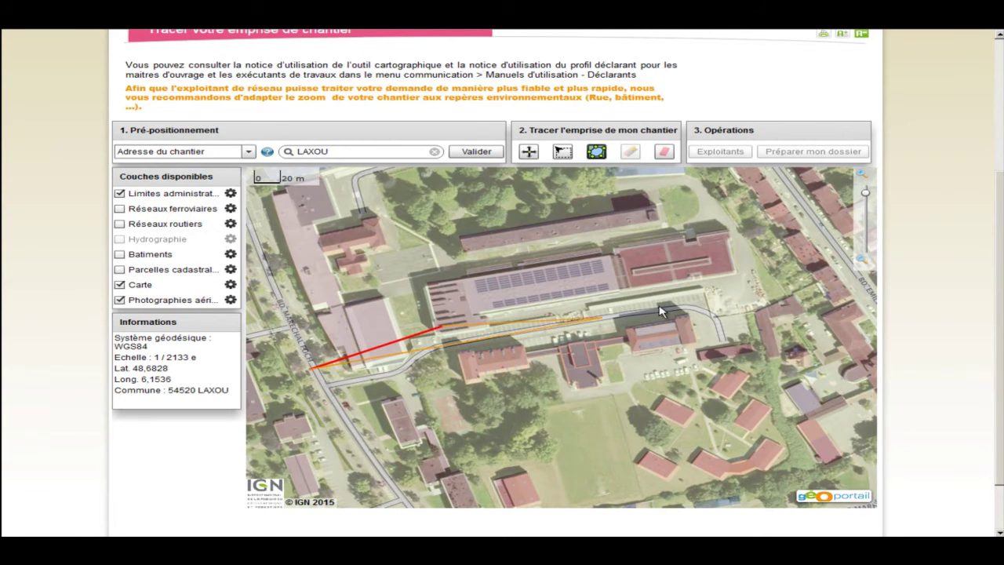
{"action": "left_click", "coordinate": [708, 288]}
{"action": "left_click", "coordinate": [727, 366]}
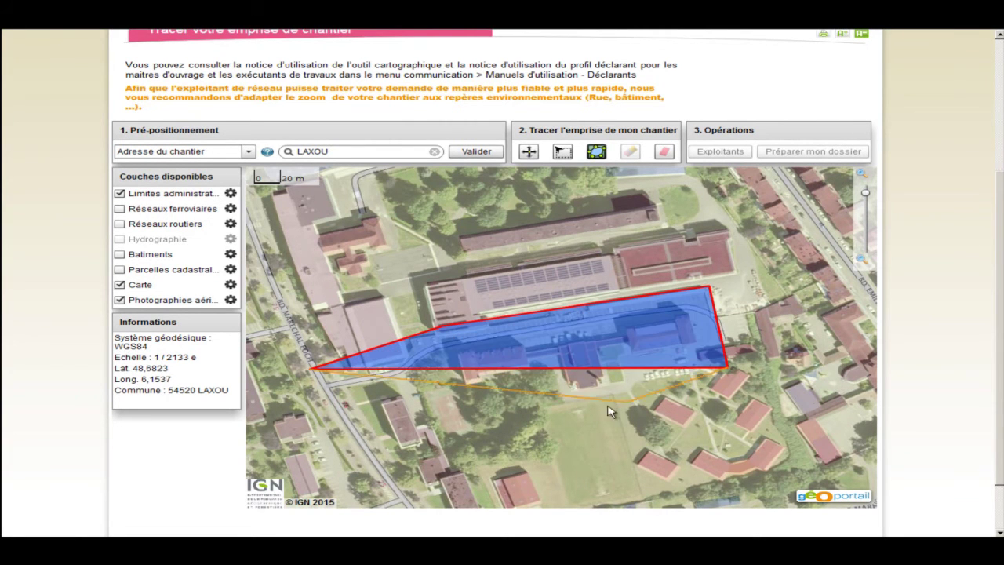
{"action": "left_click", "coordinate": [554, 404]}
{"action": "left_click", "coordinate": [536, 363]}
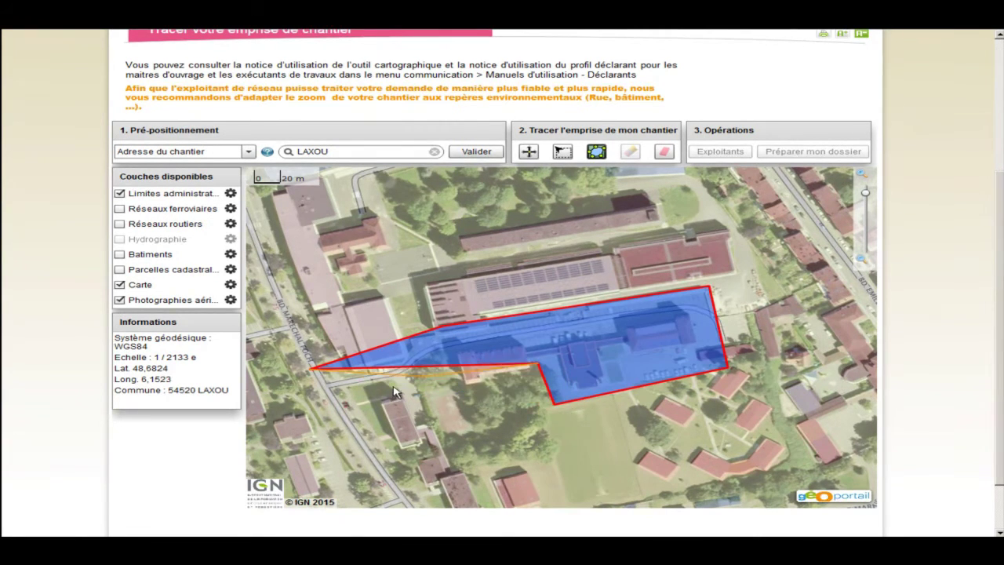
{"action": "double_click", "coordinate": [328, 403]}
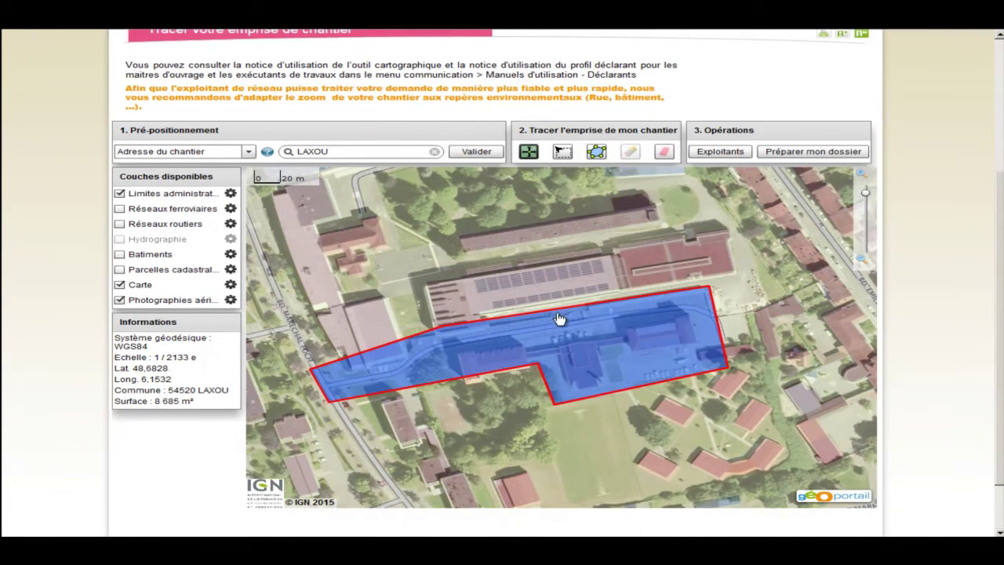
{"action": "left_click", "coordinate": [715, 151]}
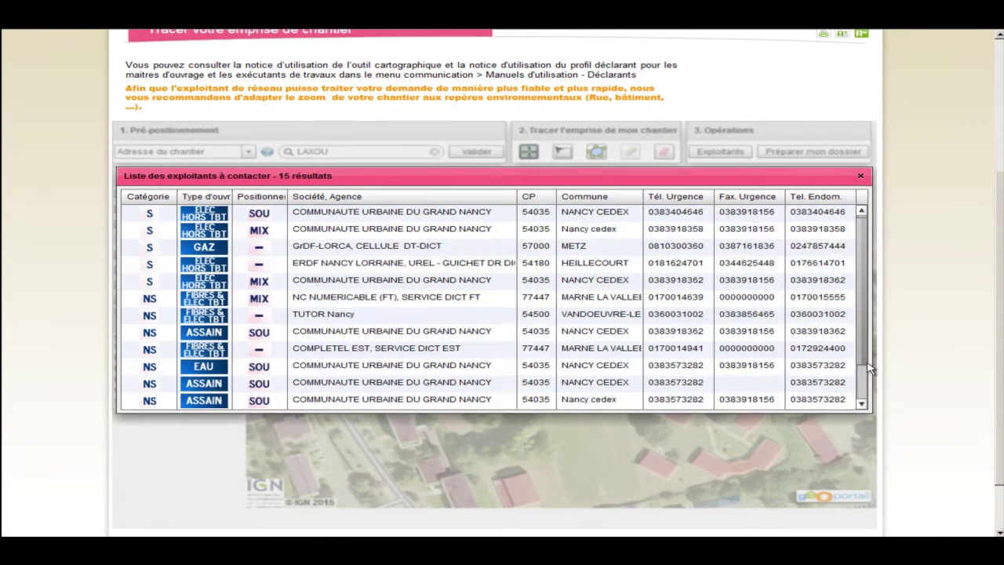
{"action": "left_click", "coordinate": [861, 402]}
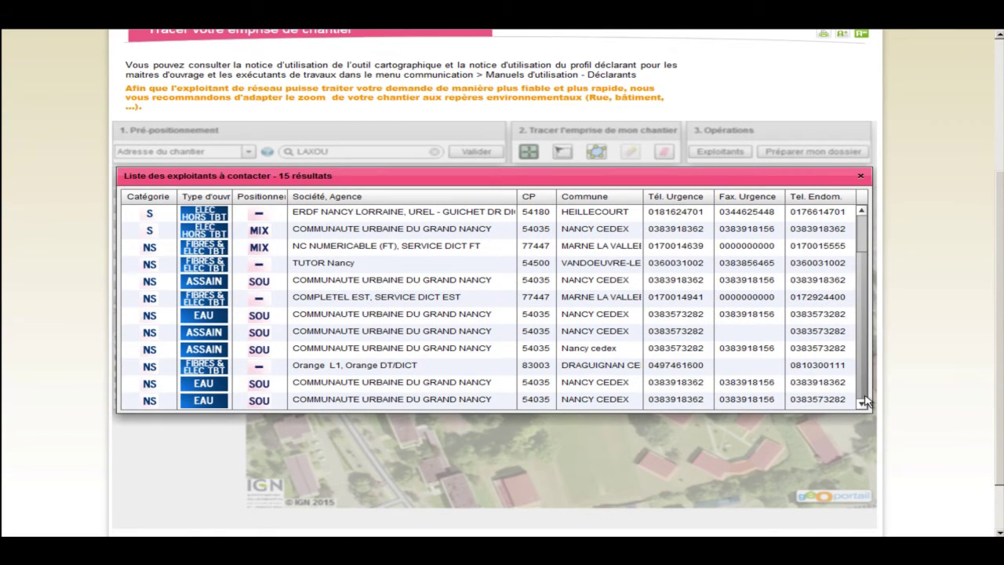
{"action": "scroll", "coordinate": [831, 313], "scroll_direction": "up", "scroll_amount": 1}
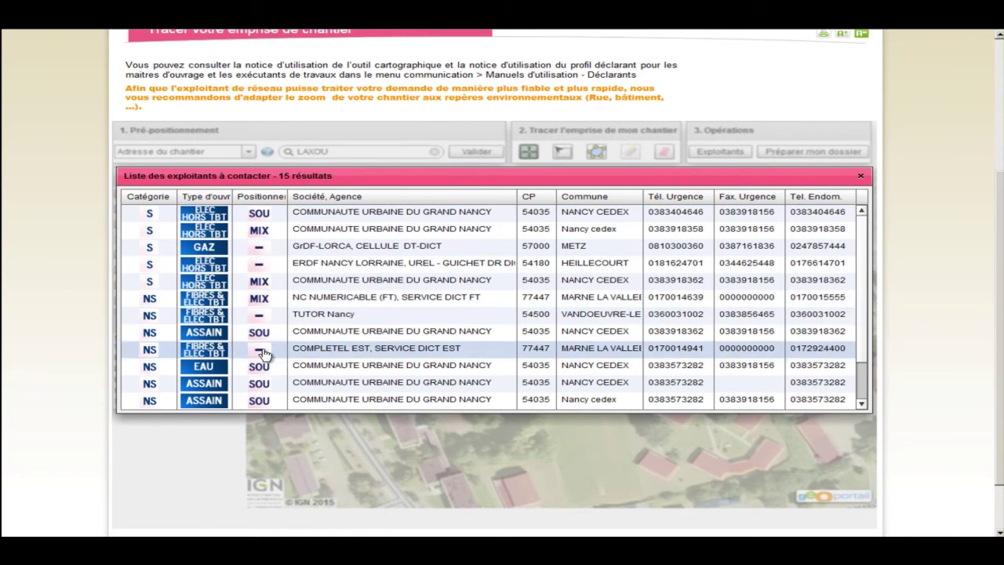
{"action": "left_click", "coordinate": [861, 175]}
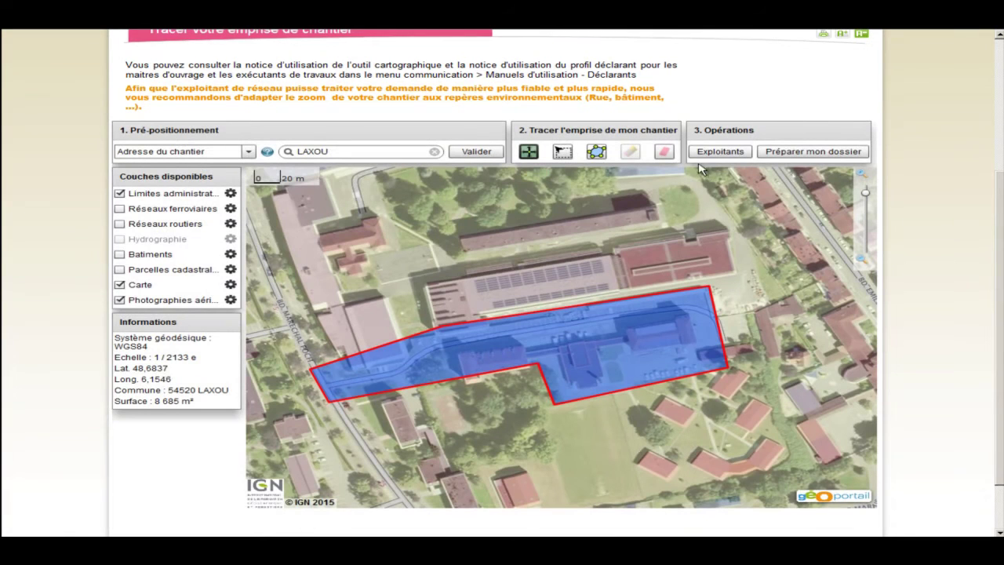
Prepare the dossier as a DT declaration and continue to the DT form.
{"action": "left_click", "coordinate": [795, 155]}
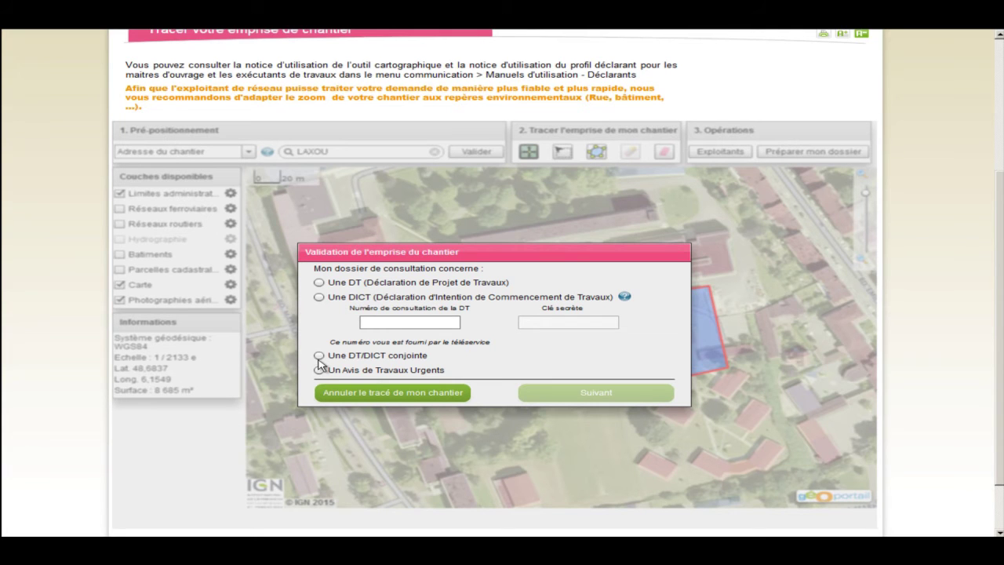
{"action": "left_click", "coordinate": [319, 283]}
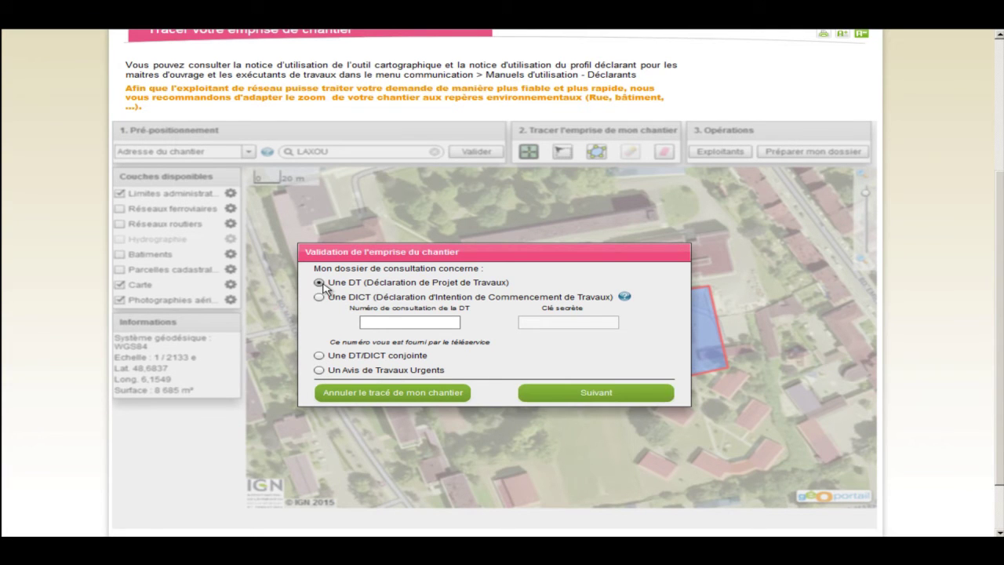
{"action": "left_click", "coordinate": [587, 396]}
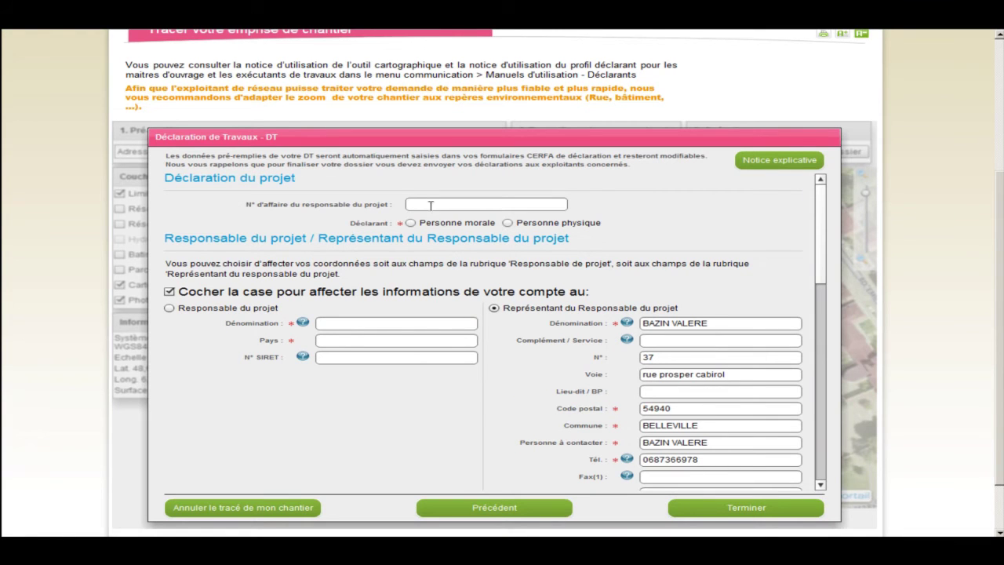
Enter the case number, declare a legal entity, and name the project owner NORD EST DETECTION.
{"action": "left_click", "coordinate": [428, 204]}
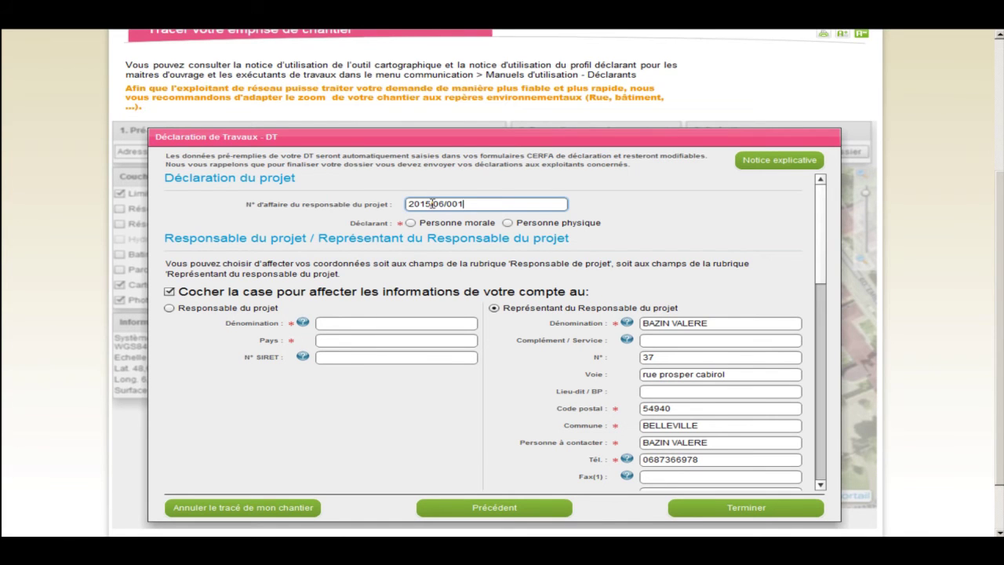
{"action": "left_click", "coordinate": [414, 225]}
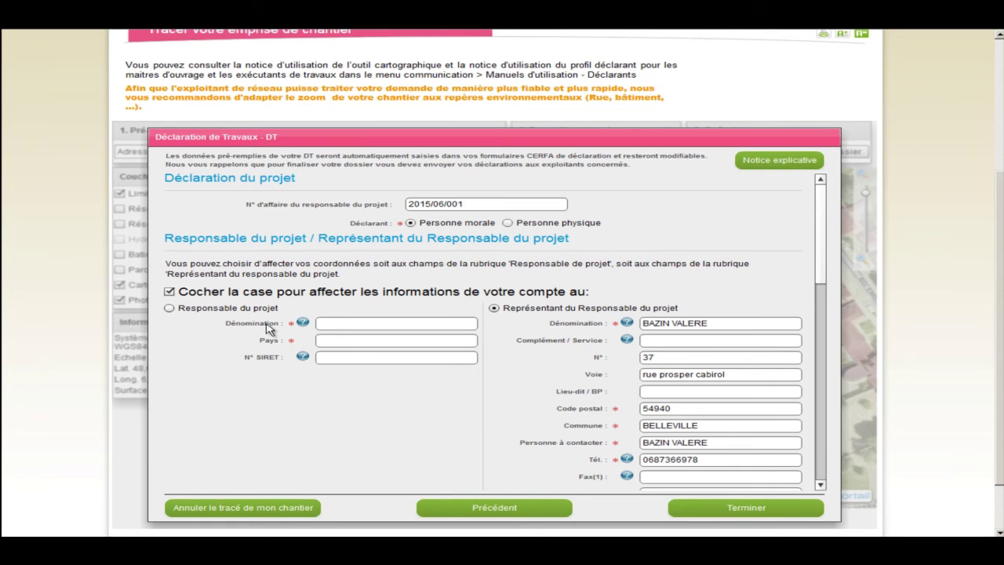
{"action": "left_click", "coordinate": [329, 324]}
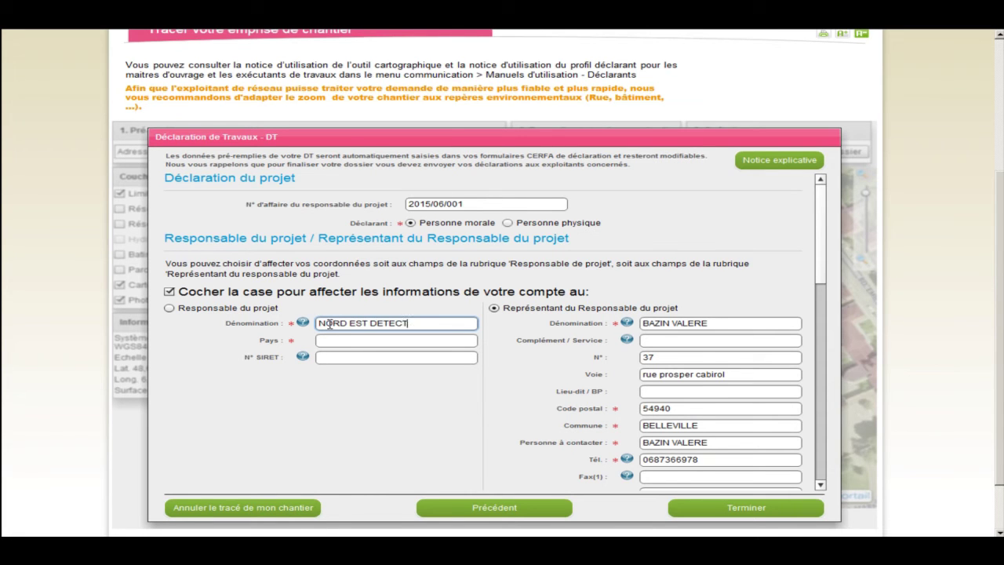
{"action": "key", "text": "Tab"}
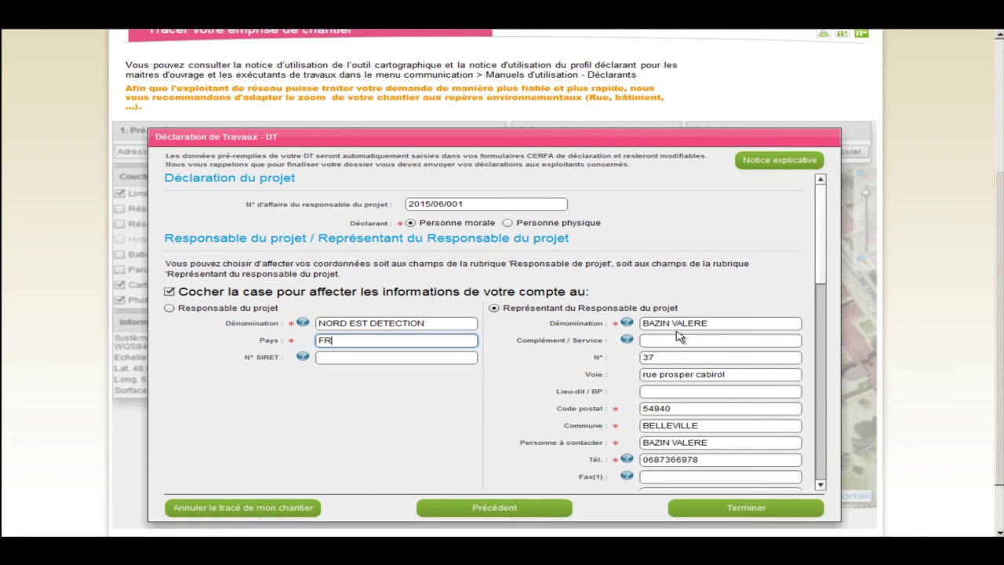
Enter the project site address in the location section.
{"action": "scroll", "coordinate": [827, 304], "scroll_direction": "down", "scroll_amount": 2}
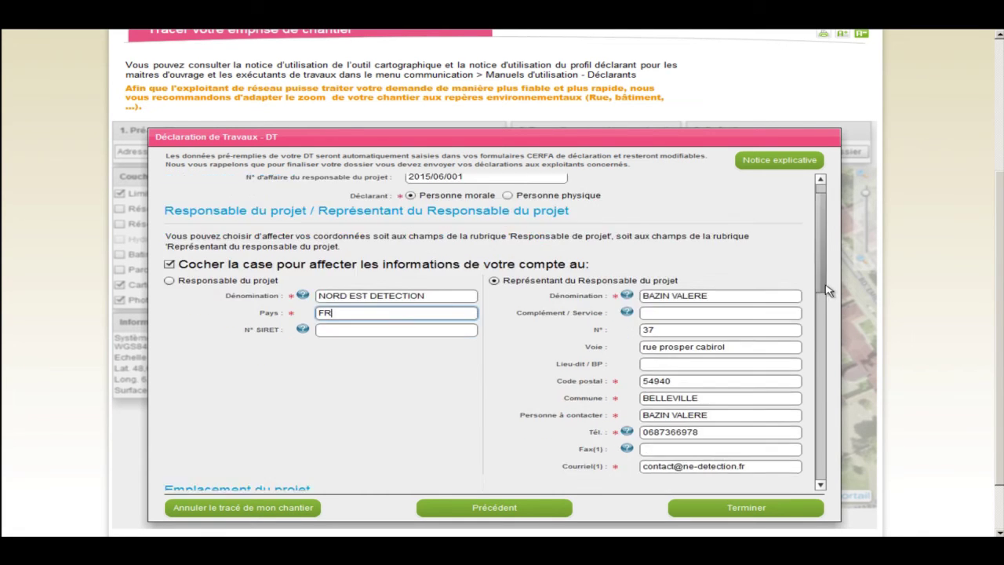
{"action": "scroll", "coordinate": [830, 303], "scroll_direction": "down", "scroll_amount": 5}
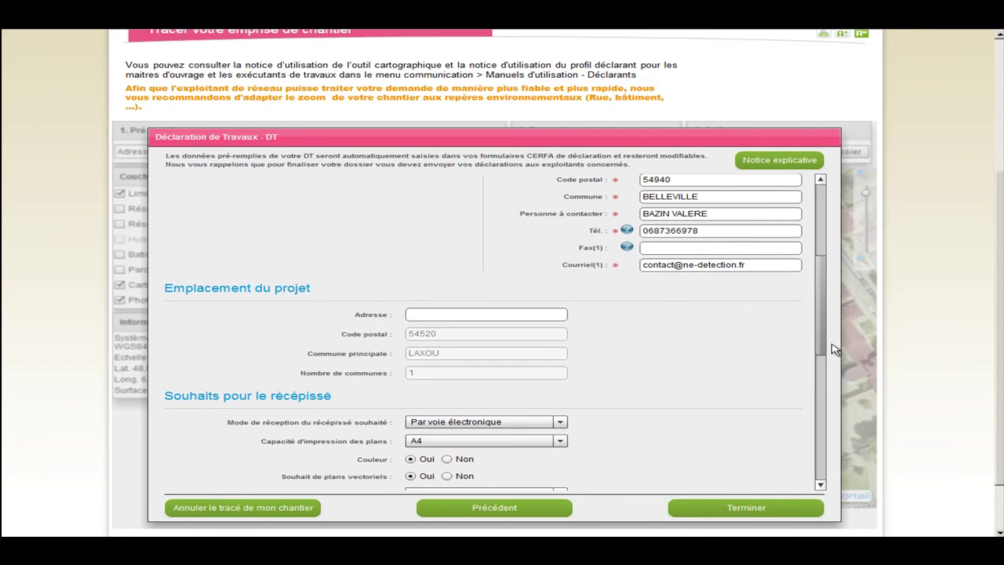
{"action": "left_click", "coordinate": [428, 315]}
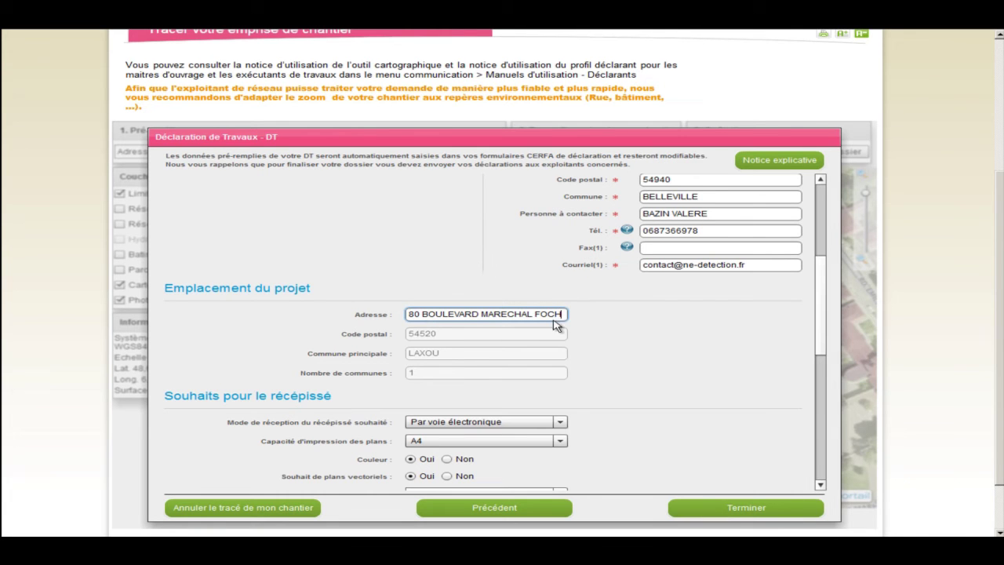
Choose electronic receipt (Par voie électronique) and A3 plan print capacity.
{"action": "left_click", "coordinate": [561, 422]}
{"action": "left_click", "coordinate": [523, 433]}
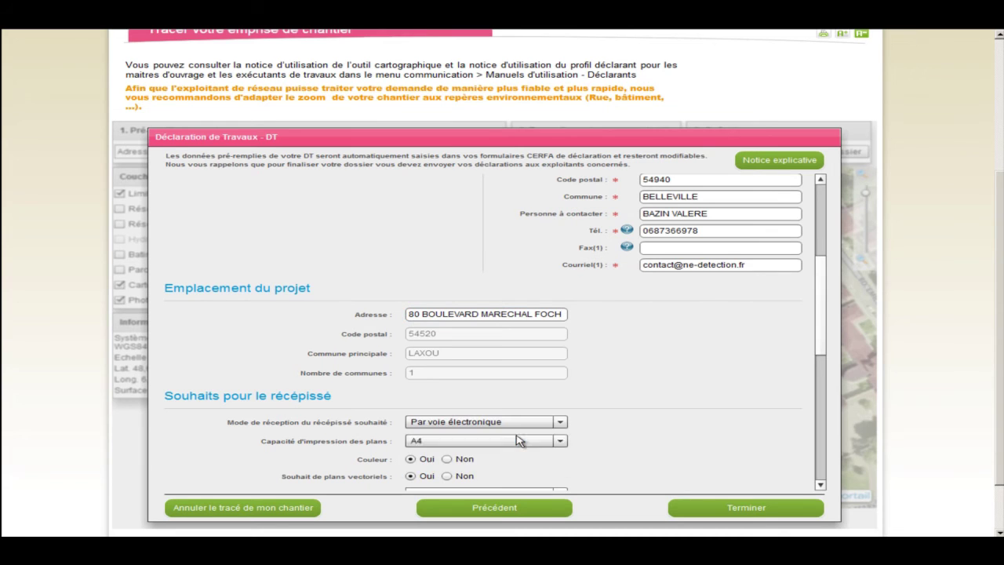
{"action": "left_click", "coordinate": [561, 443]}
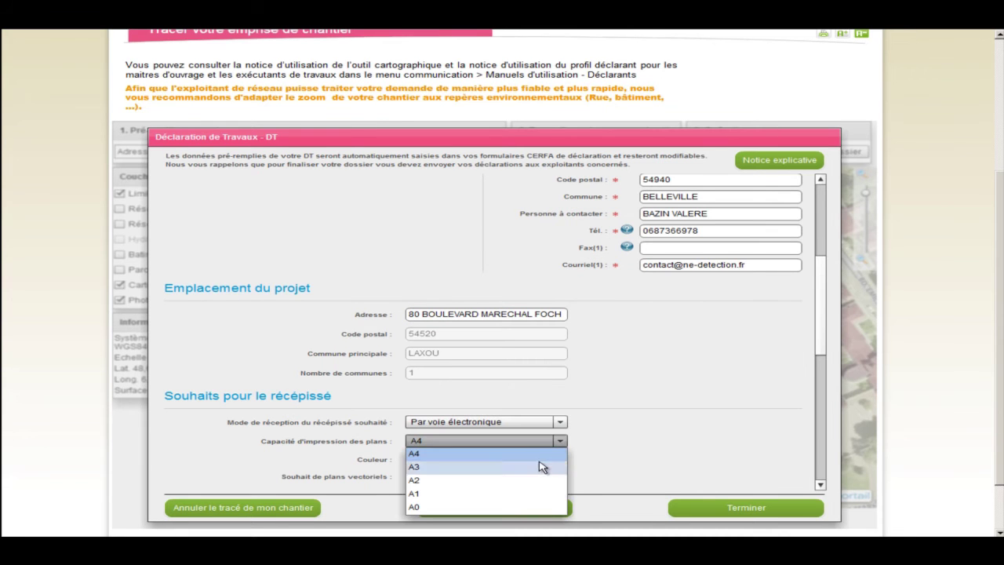
{"action": "left_click", "coordinate": [545, 468]}
{"action": "left_click_drag", "start_coordinate": [820, 369], "coordinate": [819, 437]}
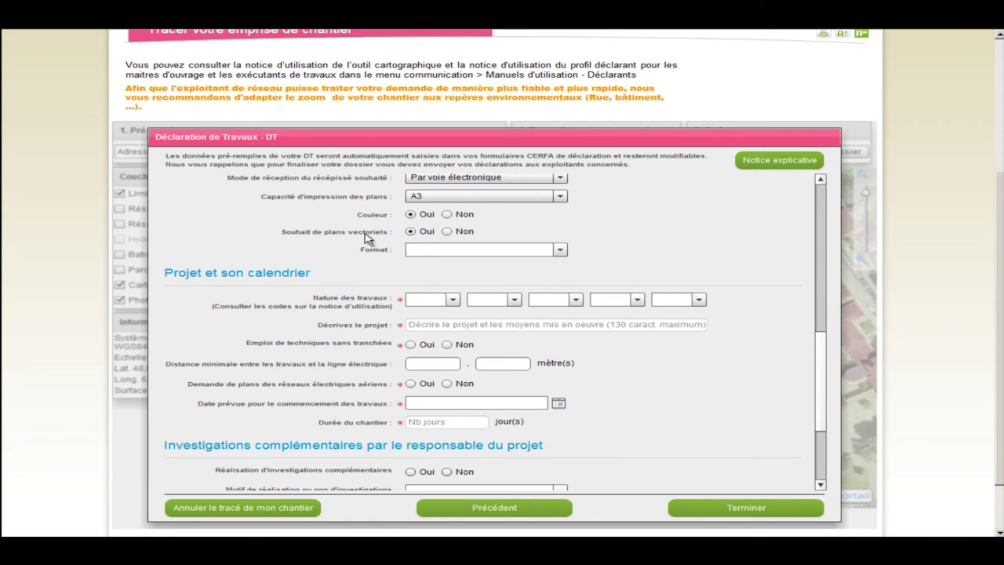
Set the vector plan format to DXF and the works type to OTR.
{"action": "left_click", "coordinate": [560, 251]}
{"action": "left_click", "coordinate": [490, 265]}
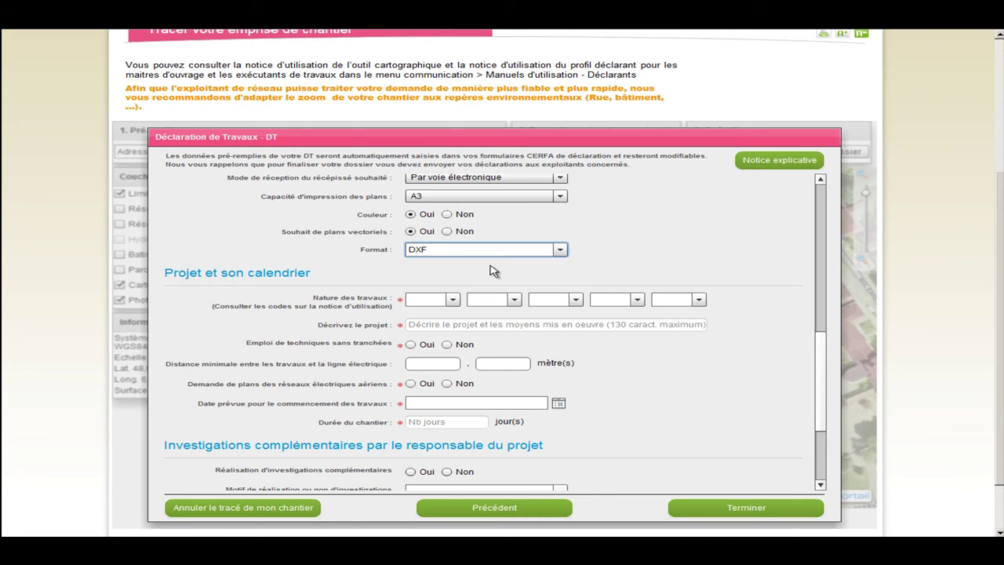
{"action": "left_click", "coordinate": [454, 300]}
{"action": "left_click_drag", "start_coordinate": [454, 320], "coordinate": [453, 367]}
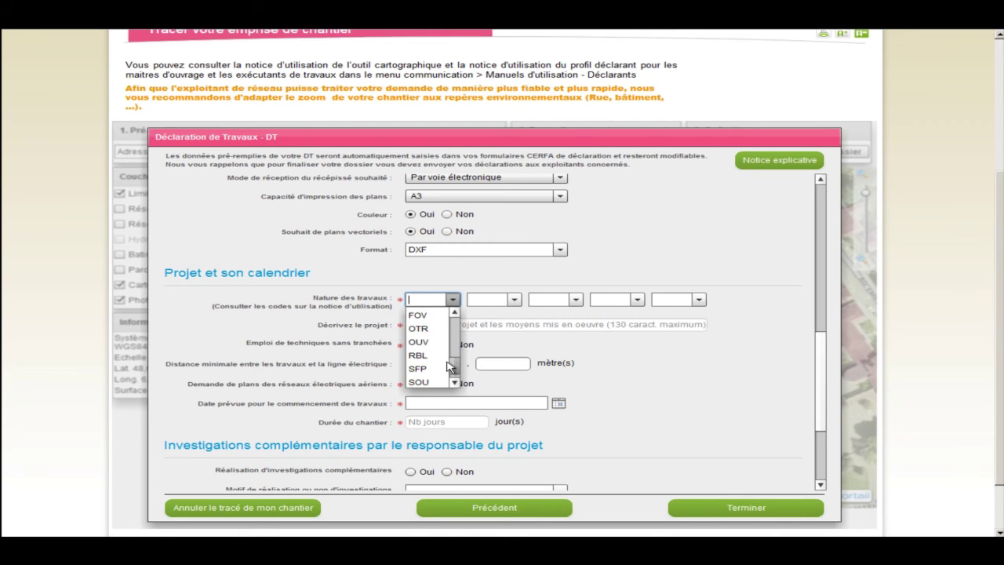
{"action": "left_click", "coordinate": [420, 330]}
Describe the works as 'FORMATION DT DICT ADM54', answer Non to trenchless, distance 0.2, request overhead-line plans.
{"action": "left_click", "coordinate": [423, 326]}
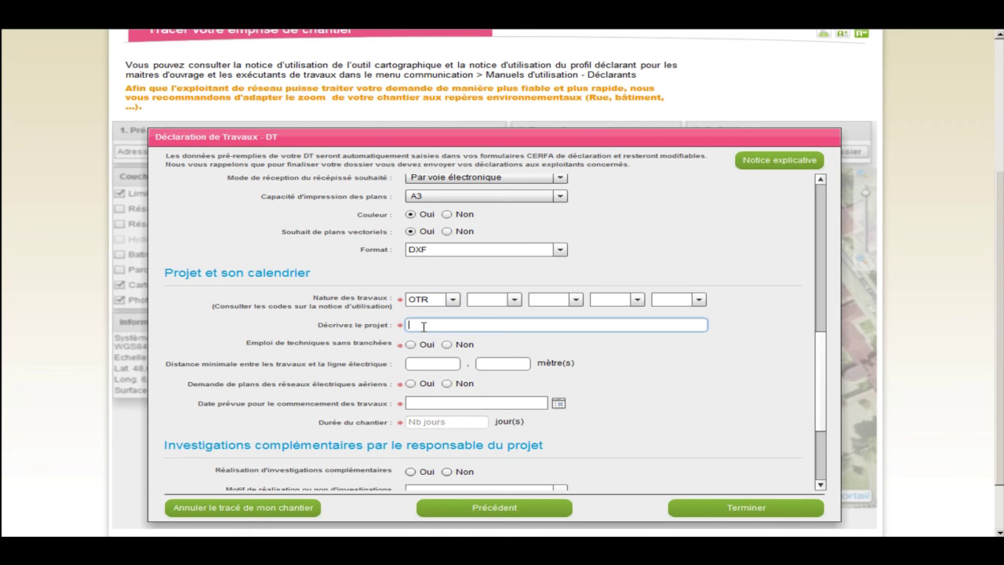
{"action": "type", "text": "FORMATION DT DICT"}
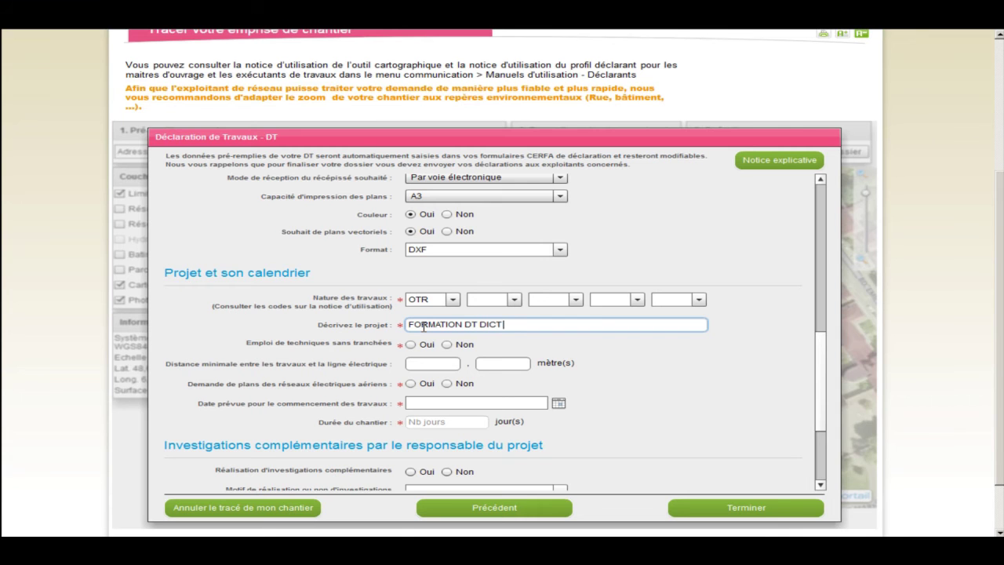
{"action": "type", "text": " ADM54"}
{"action": "left_click", "coordinate": [447, 345]}
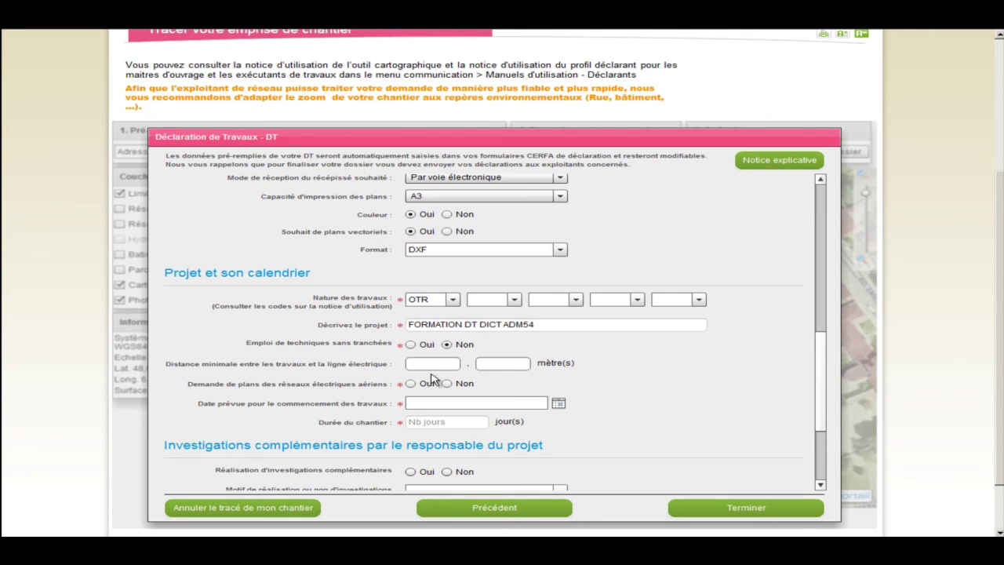
{"action": "left_click", "coordinate": [452, 365]}
{"action": "left_click", "coordinate": [499, 364]}
{"action": "type", "text": "2"}
{"action": "left_click", "coordinate": [410, 383]}
Set the works start date to 29/06/2015.
{"action": "left_click", "coordinate": [559, 404]}
{"action": "left_click", "coordinate": [678, 405]}
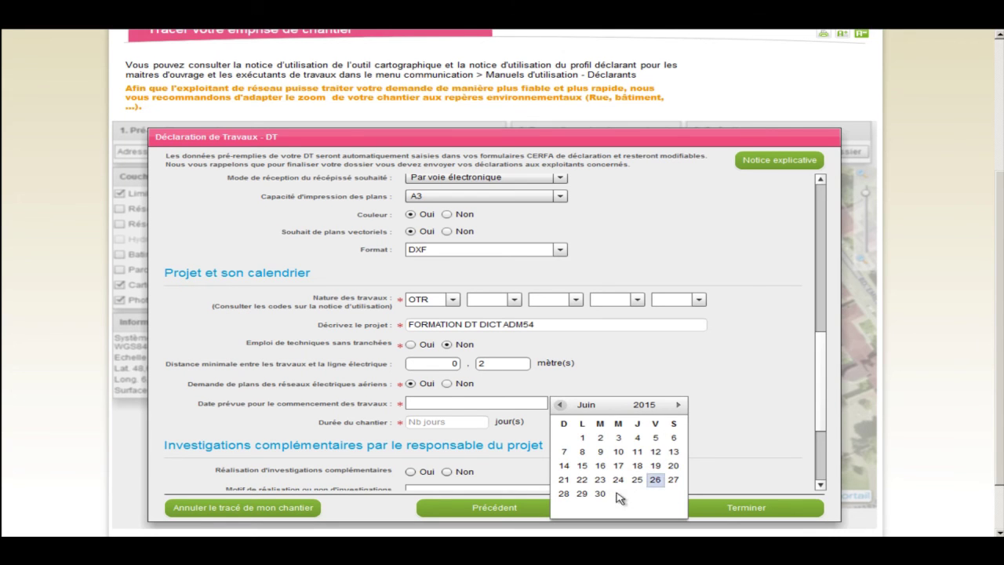
{"action": "left_click", "coordinate": [582, 493]}
{"action": "left_click", "coordinate": [429, 422]}
Enter a 3-day duration, the signatory's name and 2 attachments, then submit with Terminer.
{"action": "type", "text": "3"}
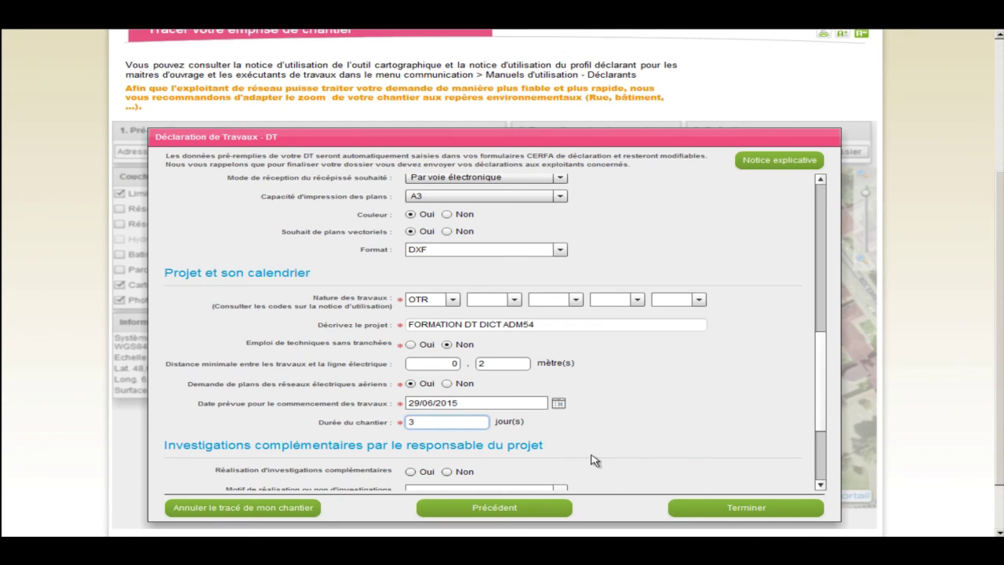
{"action": "scroll", "coordinate": [821, 409], "scroll_direction": "down", "scroll_amount": 5}
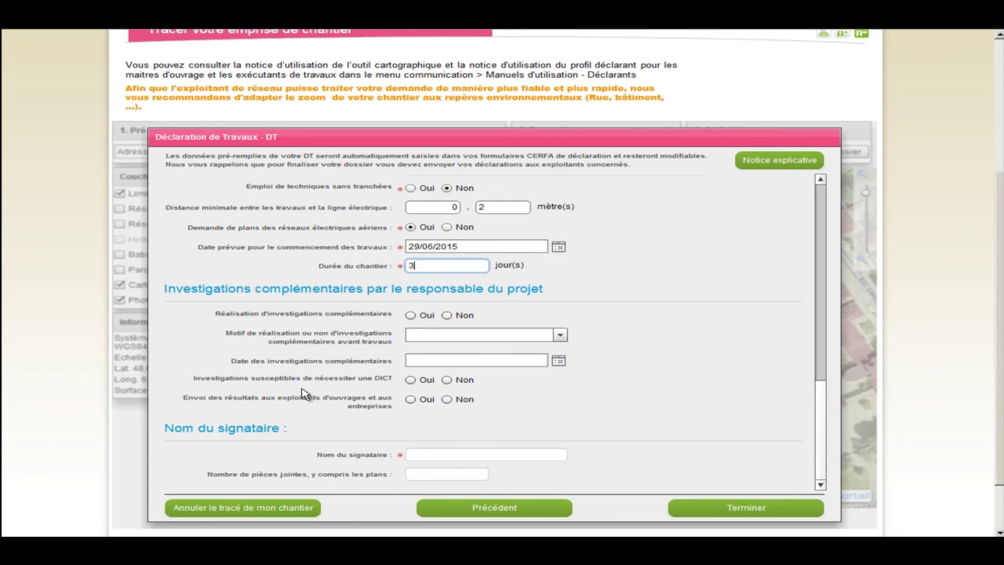
{"action": "left_click", "coordinate": [421, 453]}
{"action": "type", "text": "BAZIN"}
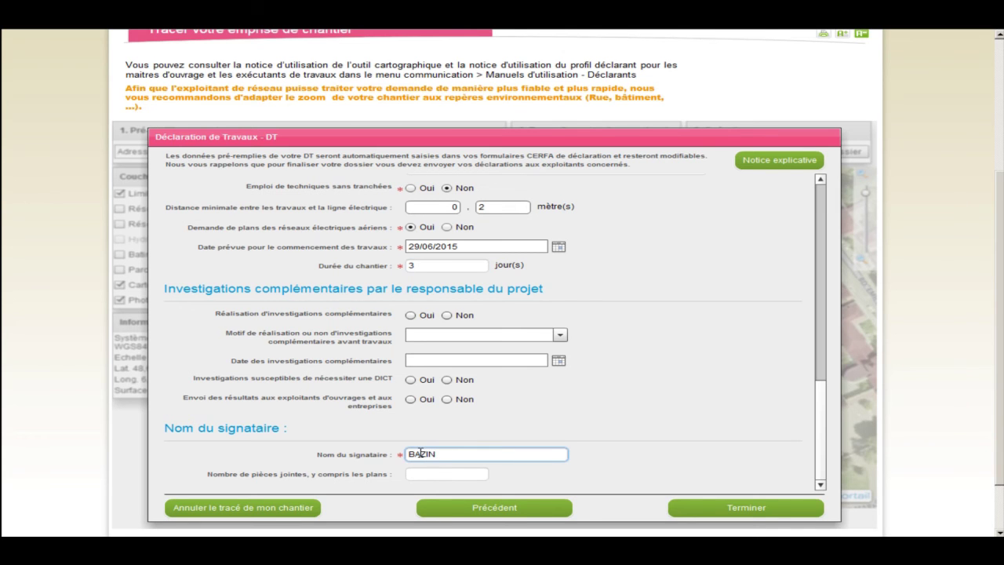
{"action": "left_click", "coordinate": [423, 474]}
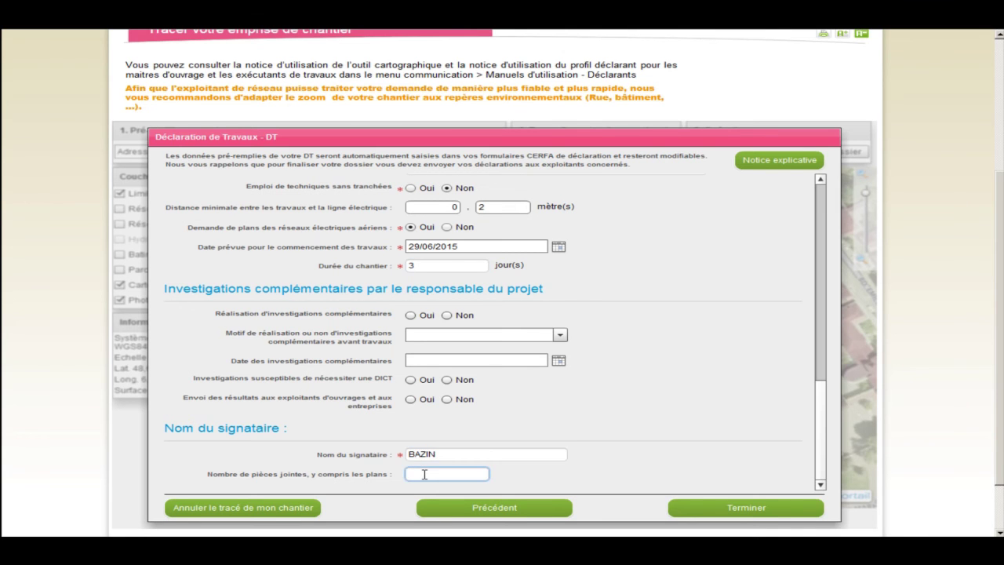
{"action": "type", "text": "2"}
{"action": "left_click", "coordinate": [740, 508]}
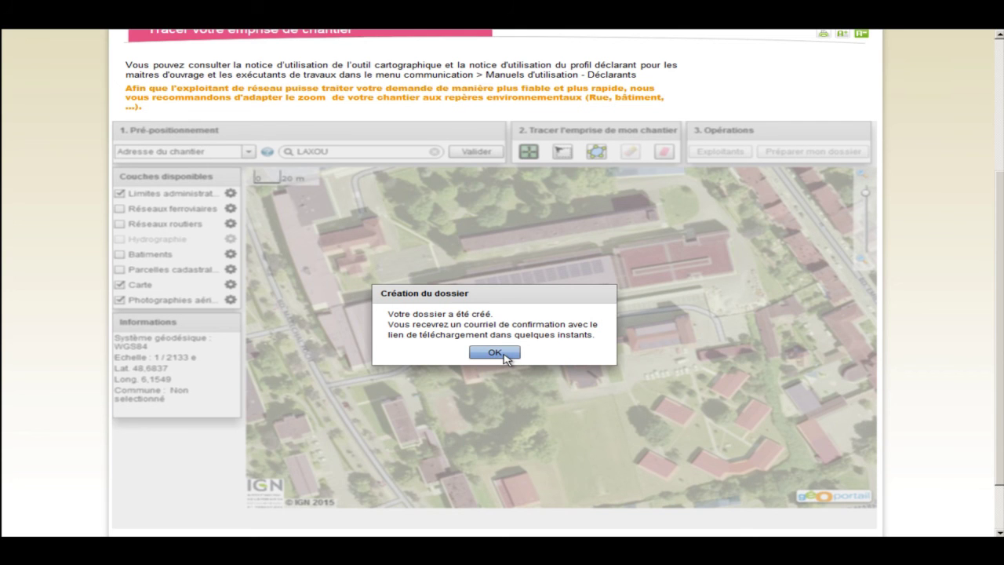
Dismiss the dossier-created confirmation and scroll back up the Laxou map page.
{"action": "left_click", "coordinate": [495, 353]}
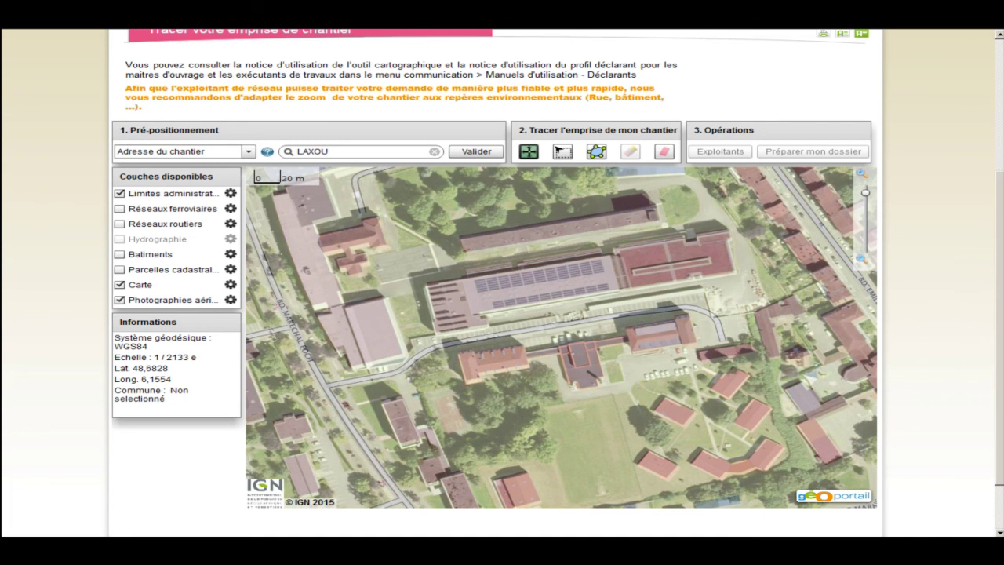
{"action": "scroll", "coordinate": [1001, 316], "scroll_direction": "up", "scroll_amount": 2}
{"action": "scroll", "coordinate": [882, 194], "scroll_direction": "up", "scroll_amount": 4}
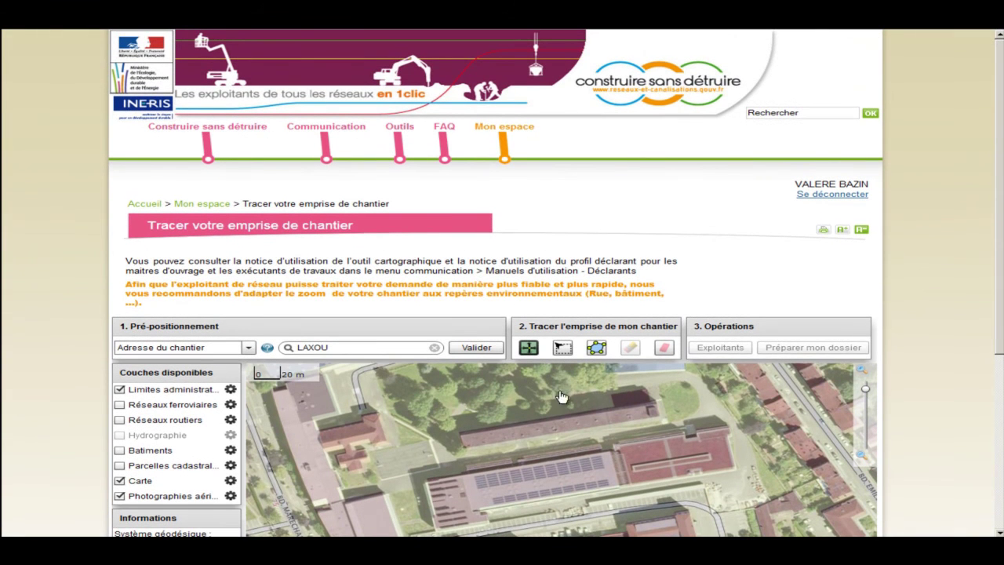
Go to Mes dossiers under Mon espace to list the consultation files.
{"action": "mouse_move", "coordinate": [506, 162]}
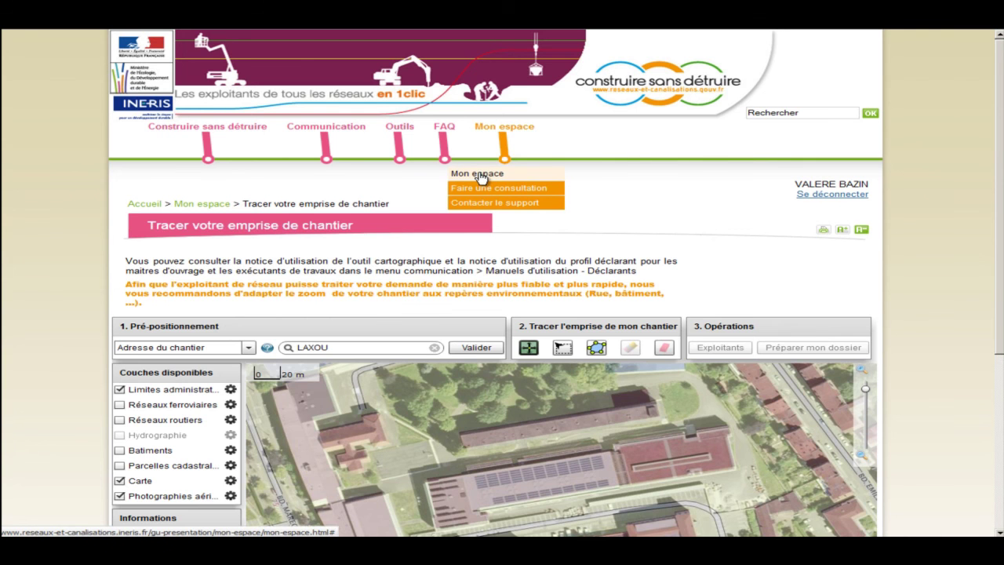
{"action": "left_click", "coordinate": [480, 178]}
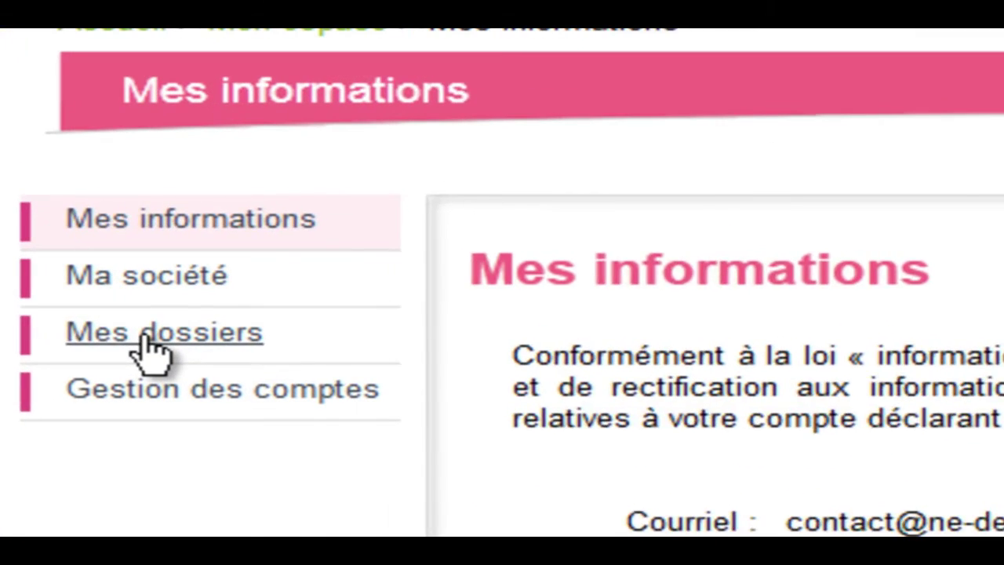
{"action": "left_click", "coordinate": [152, 327]}
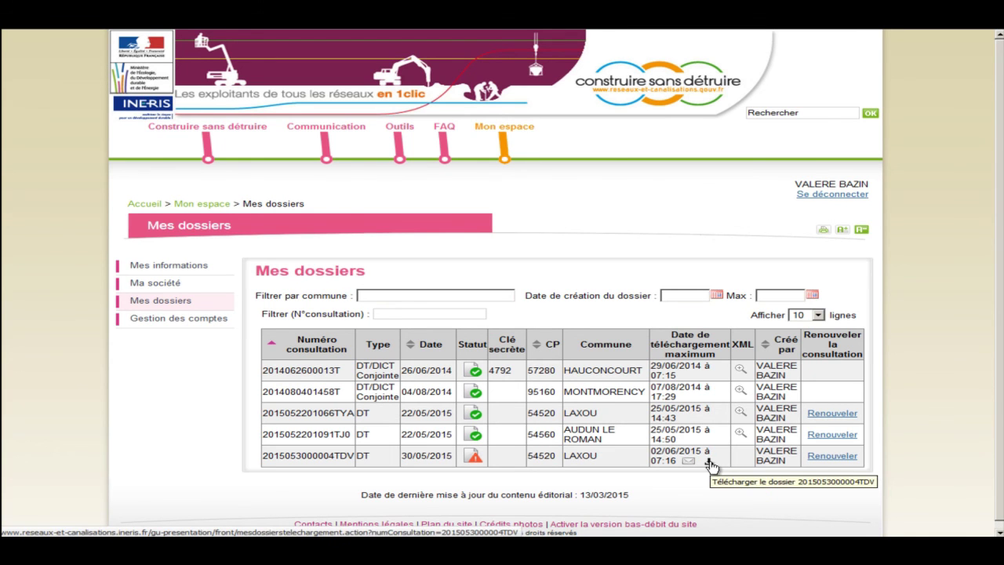
Download the Laxou DT consultation file and save its ZIP to disk.
{"action": "left_click", "coordinate": [709, 464]}
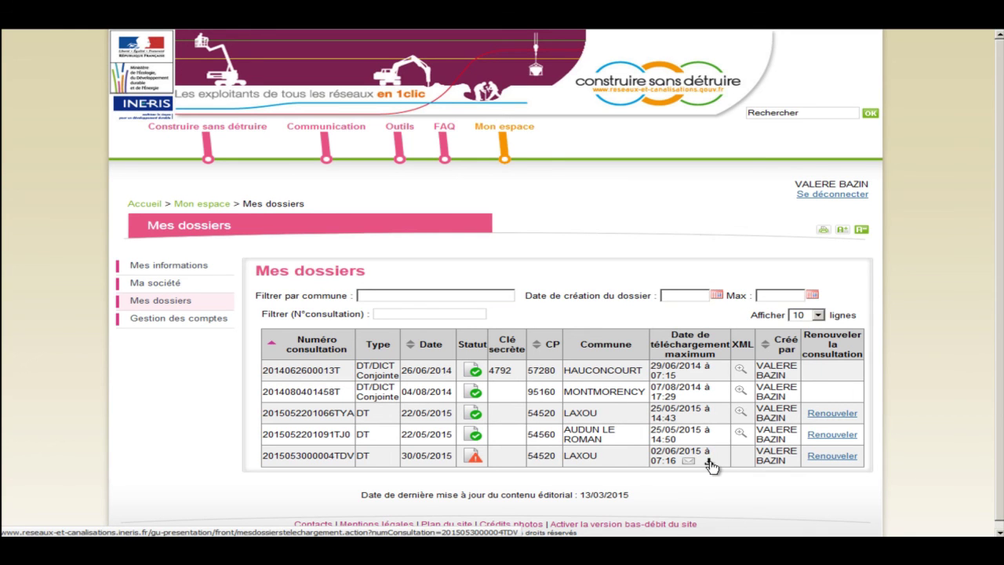
{"action": "left_click", "coordinate": [710, 465]}
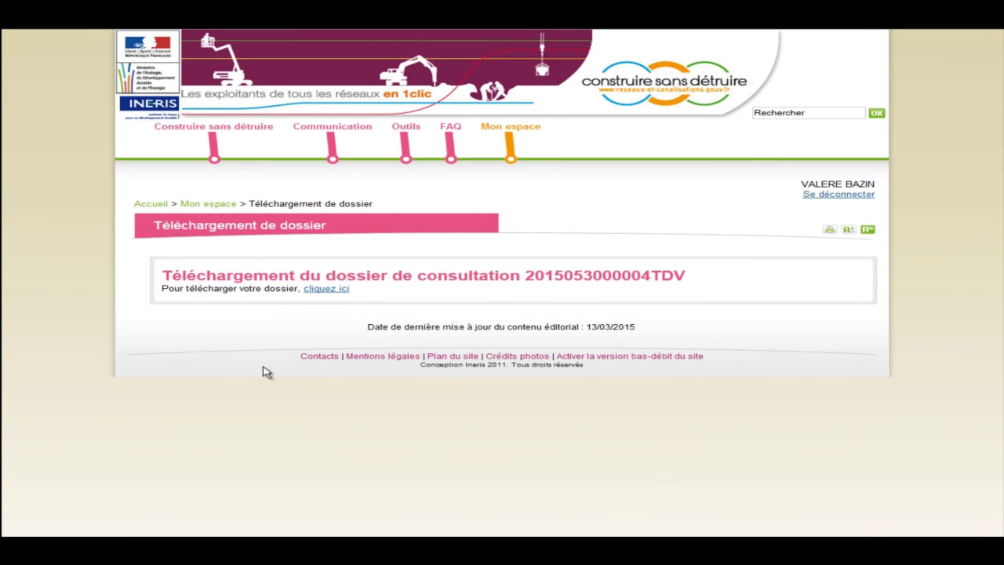
{"action": "left_click", "coordinate": [326, 289]}
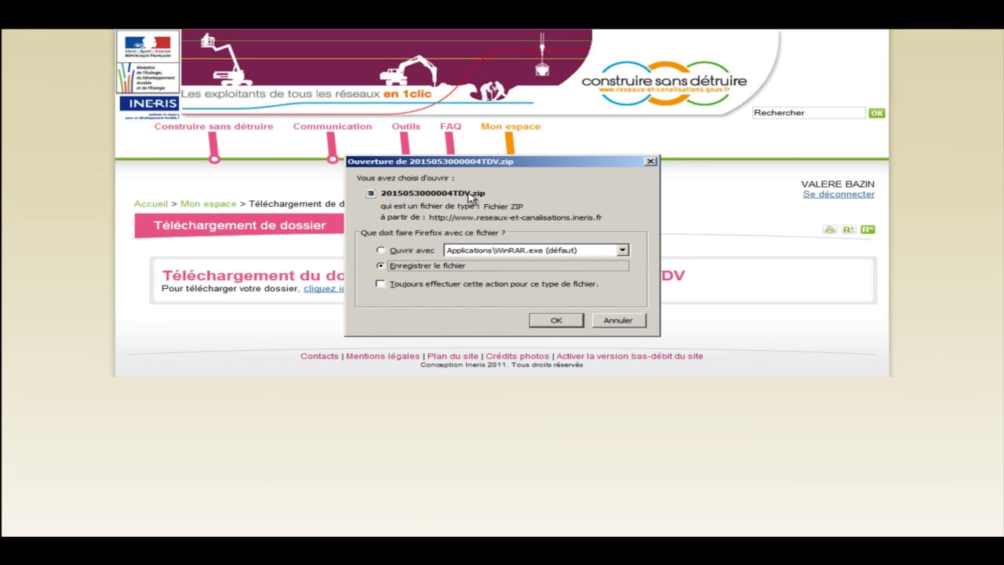
{"action": "left_click", "coordinate": [556, 320]}
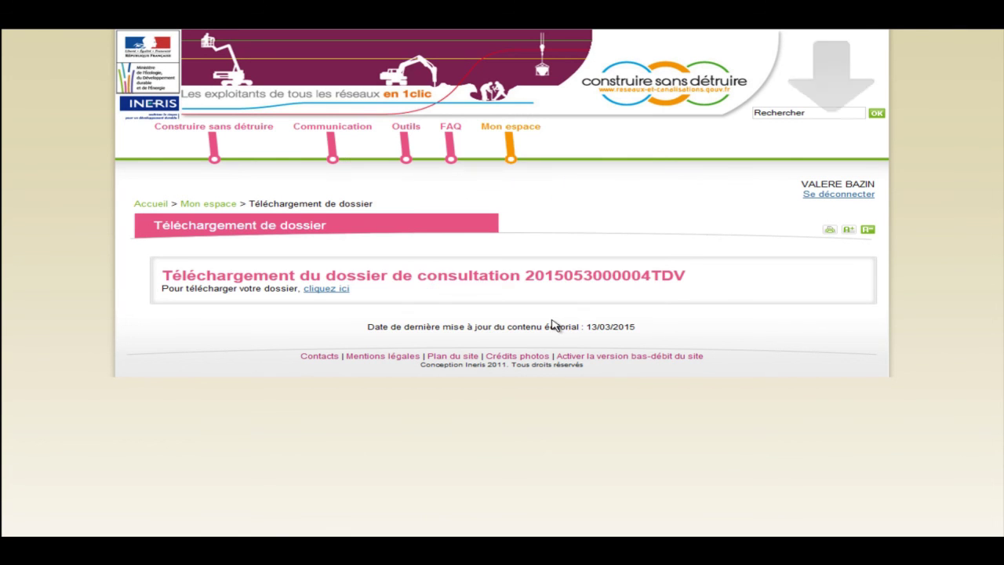